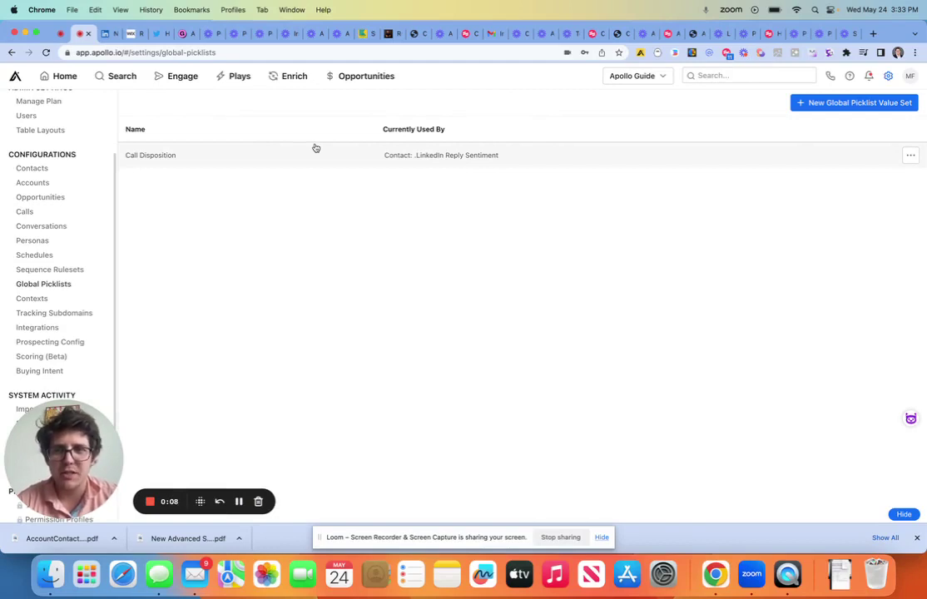
- Open the Call Disposition picklist editor and inspect its name field
left_click(315, 148)
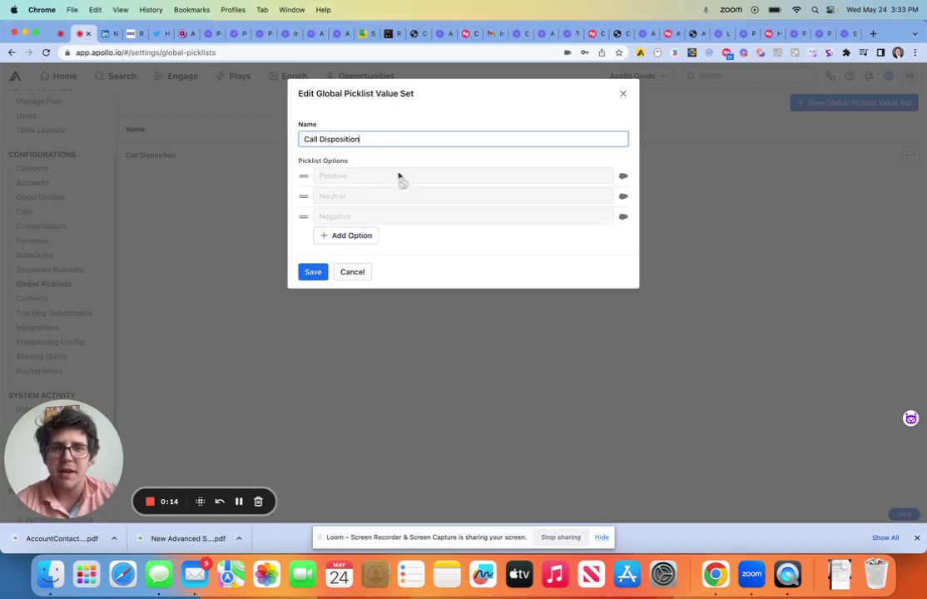
left_click(640, 90)
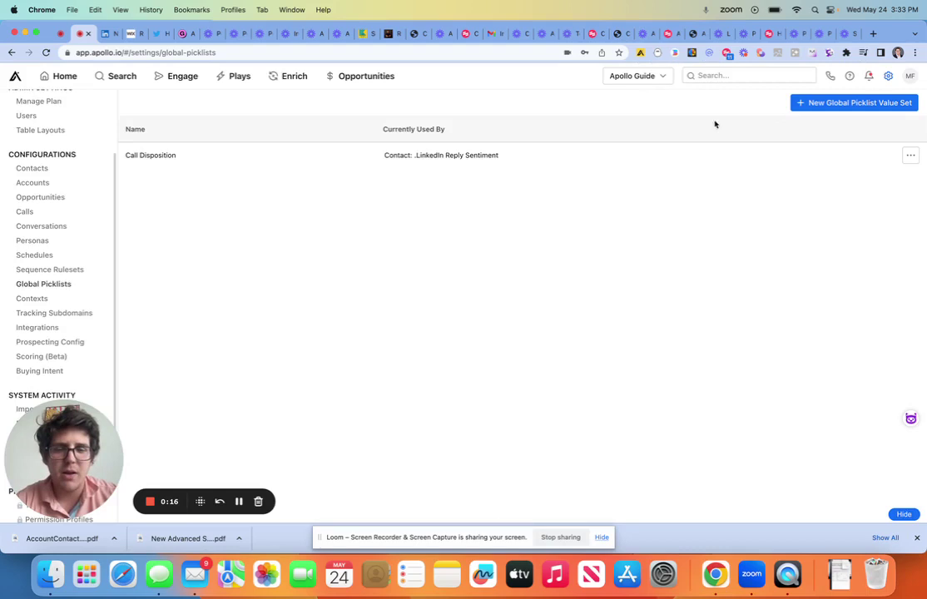
left_click(661, 154)
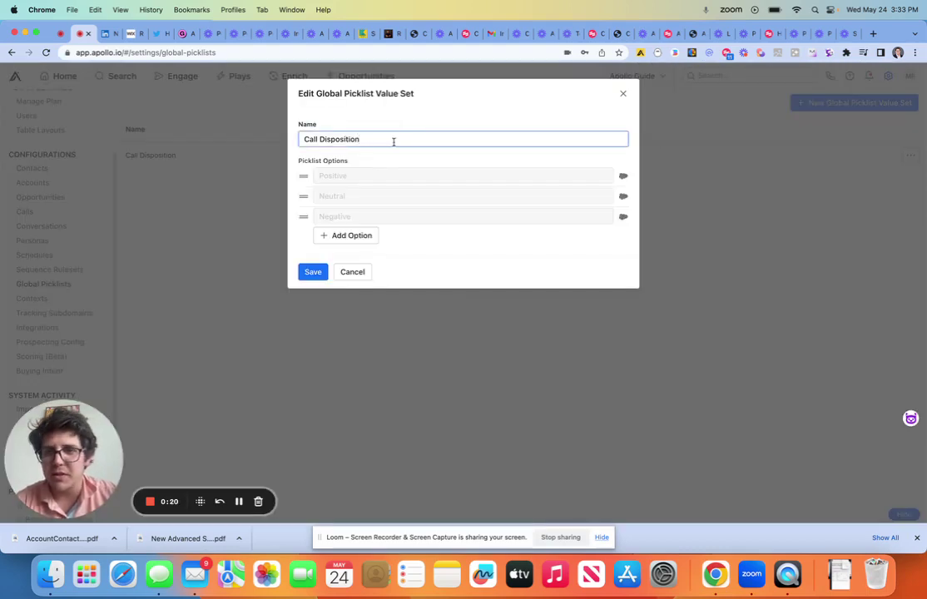
left_click_drag(393, 140, 324, 139)
left_click(324, 139)
triple_click(324, 139)
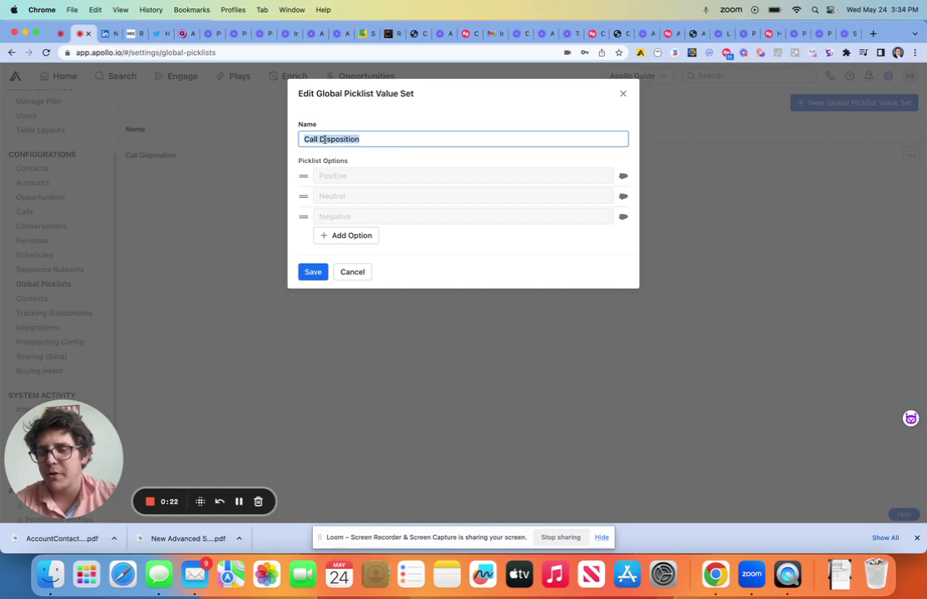
left_click(457, 142)
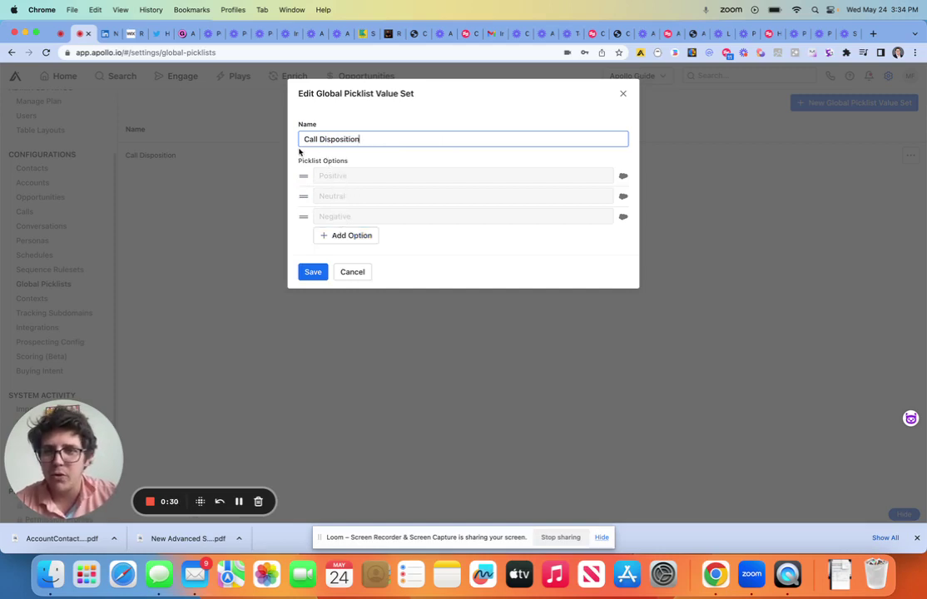
- Review the Positive, Neutral and Negative options, leaving their order unchanged
left_click_drag(302, 157, 420, 260)
left_click(427, 279)
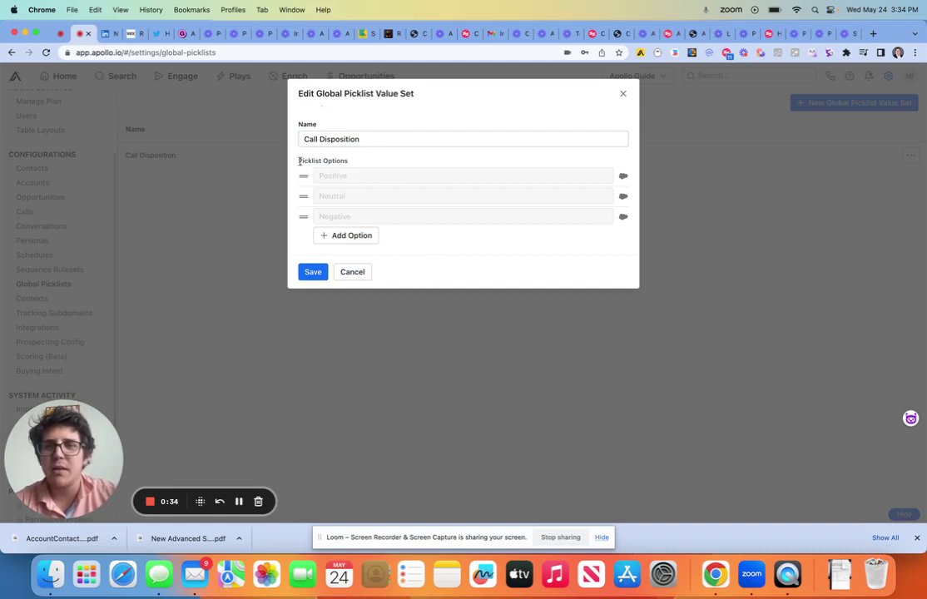
left_click_drag(298, 158, 391, 271)
left_click(391, 271)
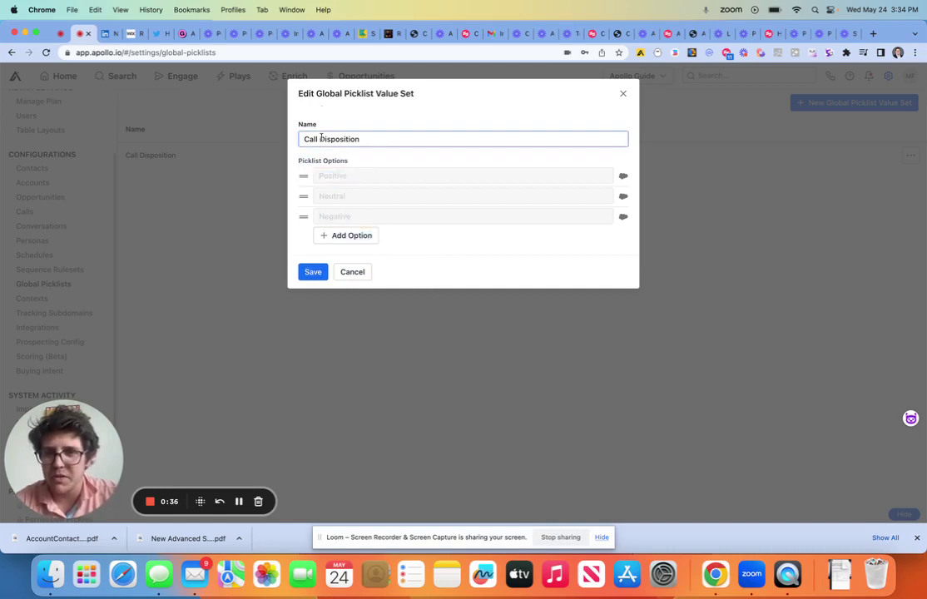
mouse_move(303, 185)
left_mouse_down()
mouse_move(305, 199)
mouse_move(305, 178)
left_mouse_up()
- Add an Option 4 row, delete it, and save the Call Disposition picklist
left_click(332, 234)
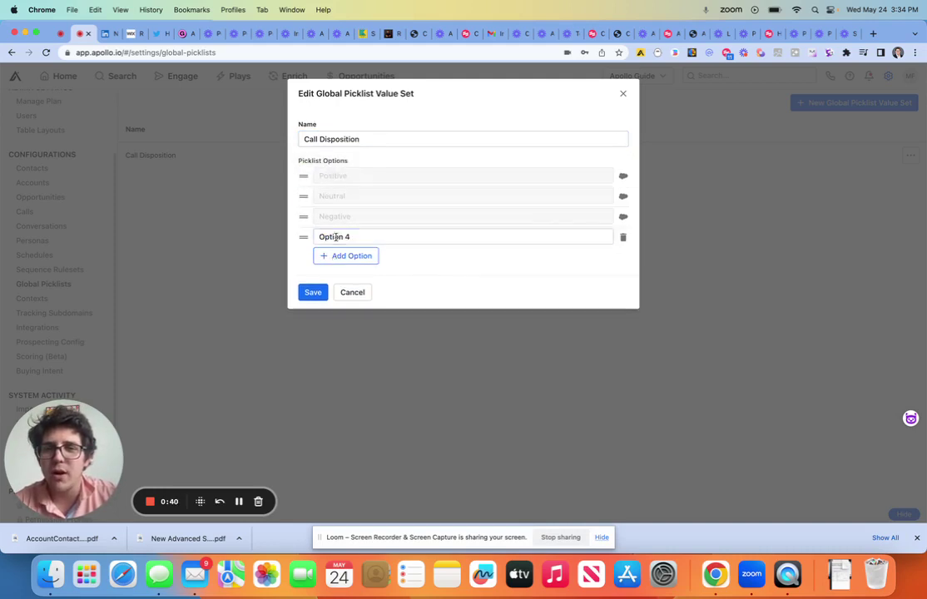
left_click_drag(321, 237, 336, 237)
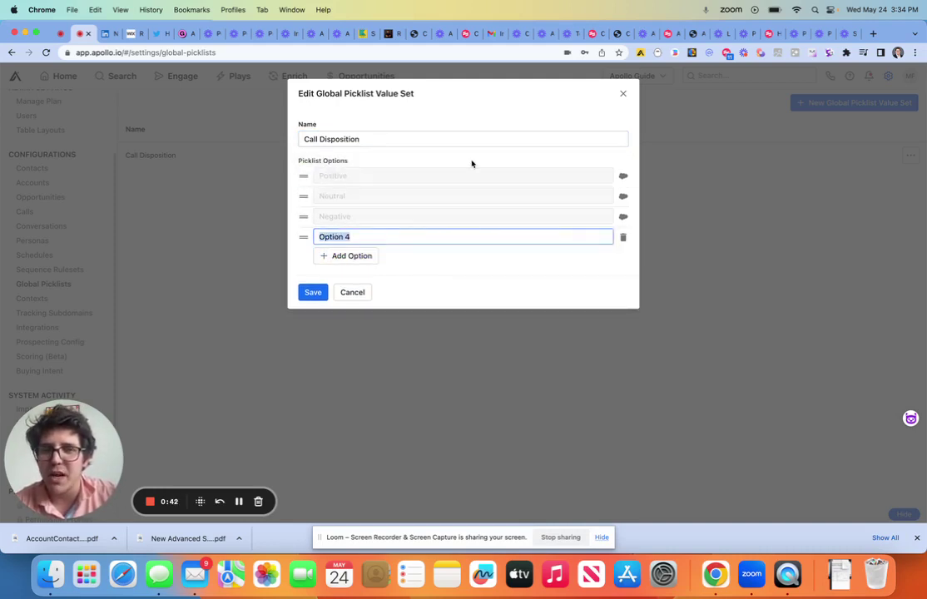
left_click(624, 238)
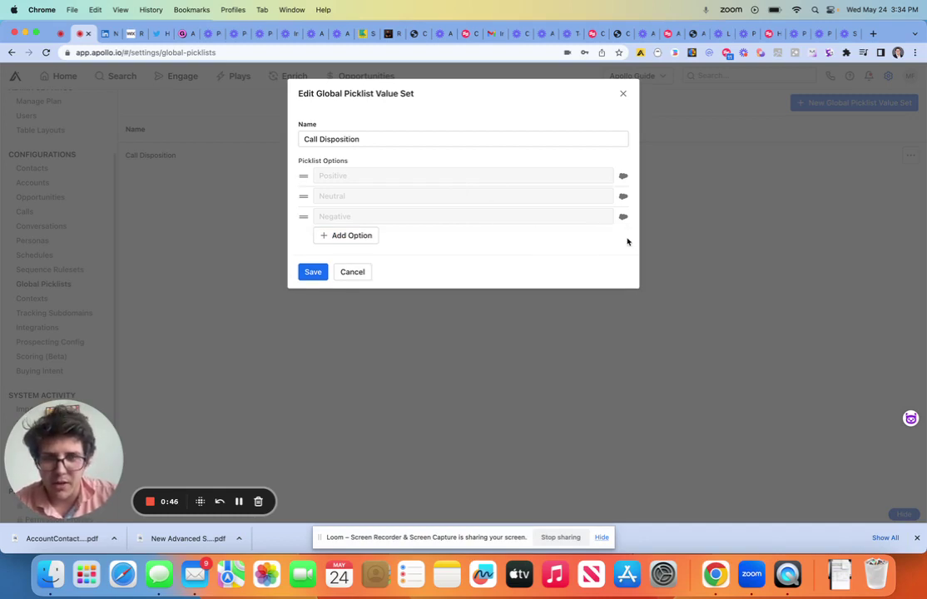
left_click(310, 273)
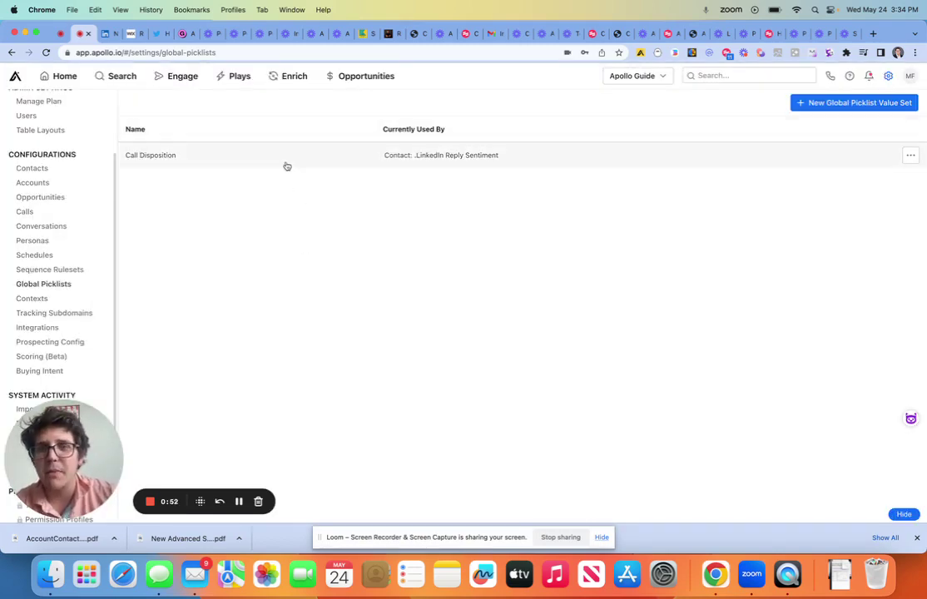
left_click(363, 158)
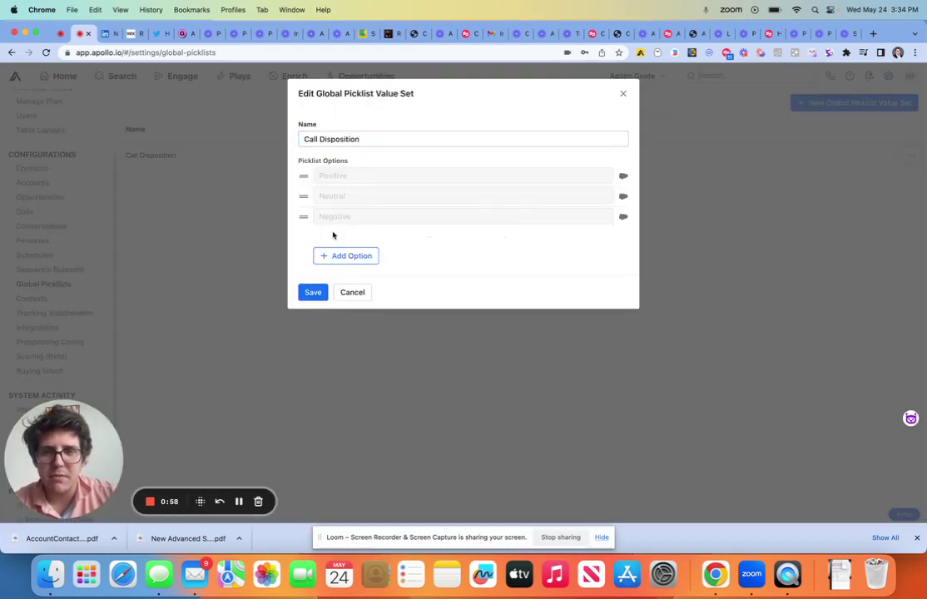
left_click(335, 236)
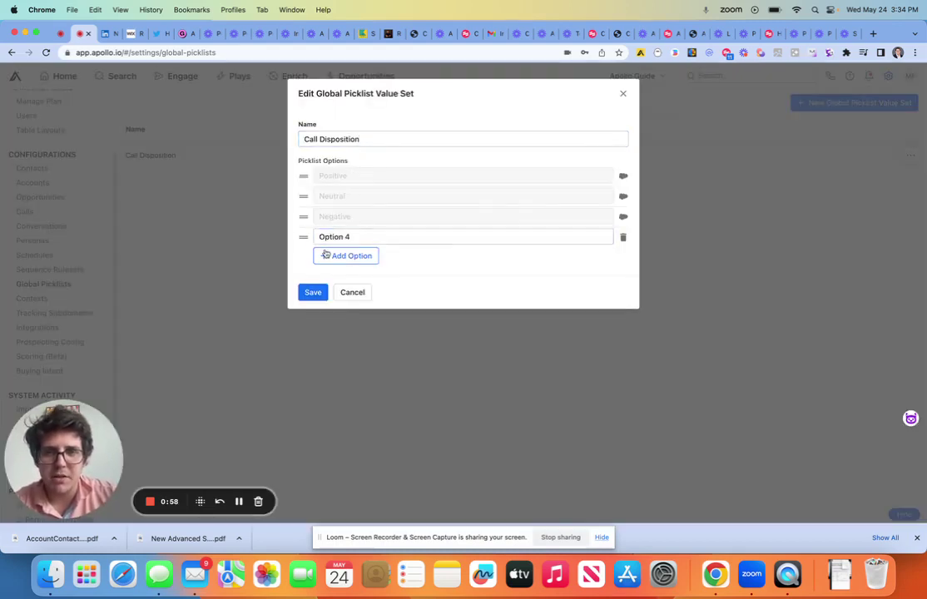
left_click(624, 239)
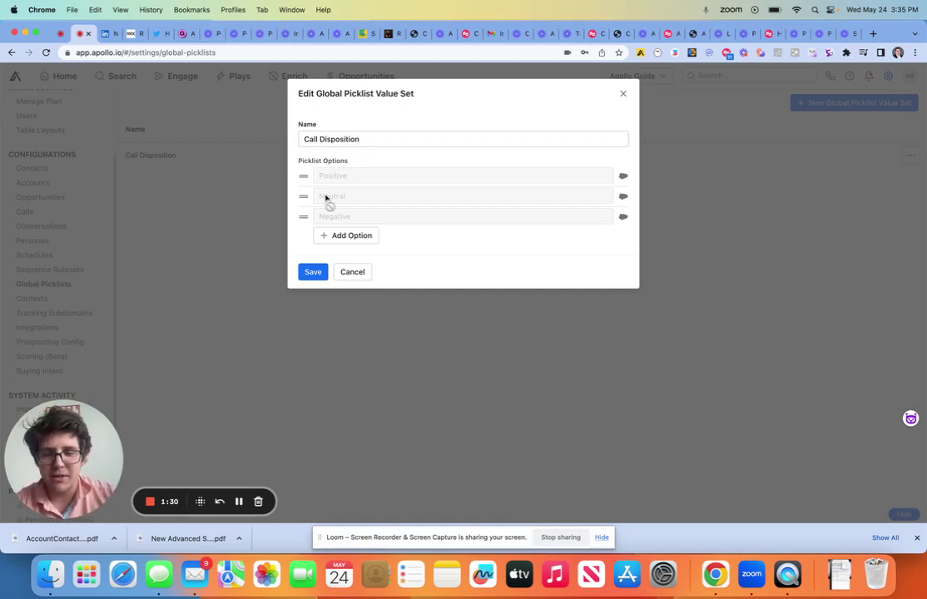
left_click(333, 140)
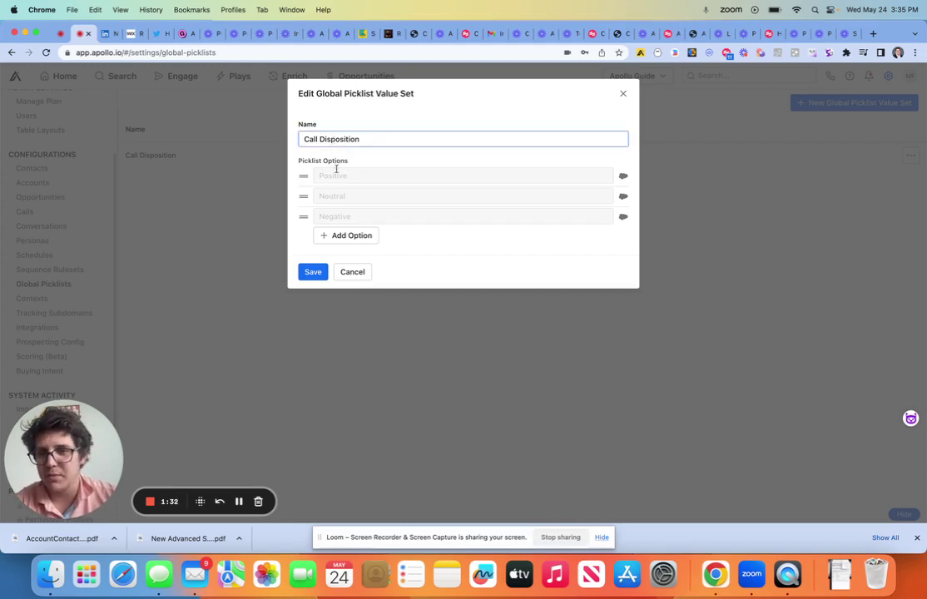
left_click(336, 169)
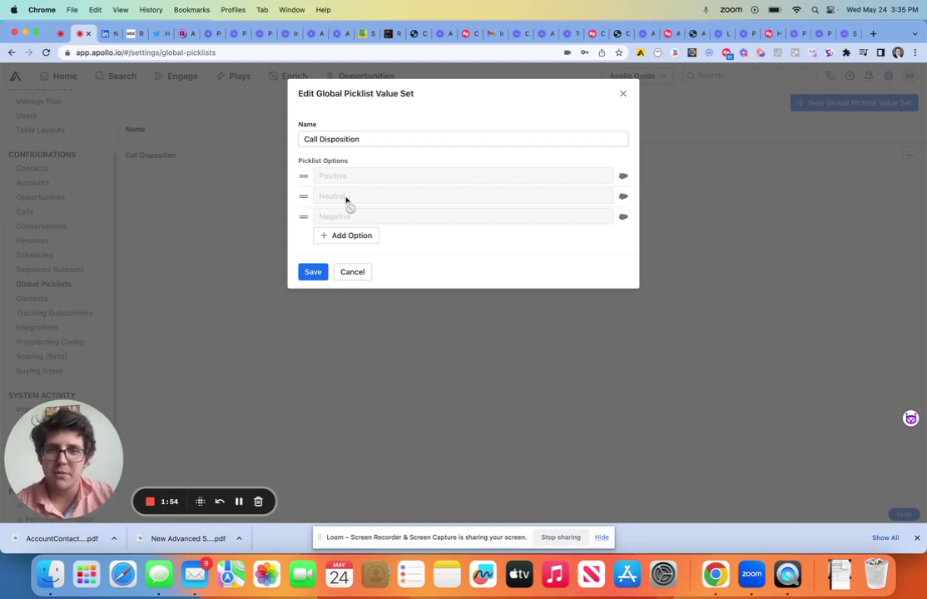
left_click(315, 272)
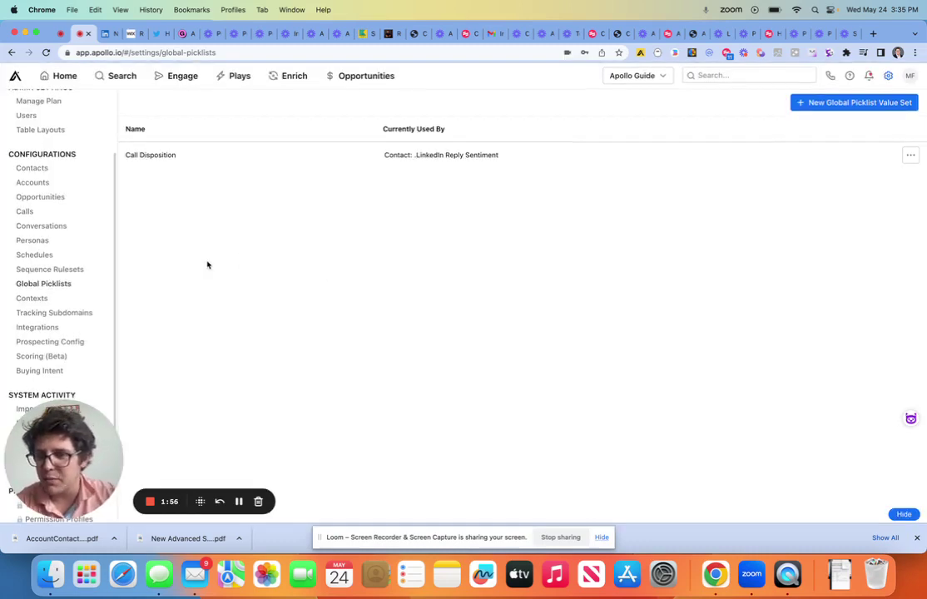
- Open Context Settings and browse the technologies and job posting titles lists
left_click(40, 302)
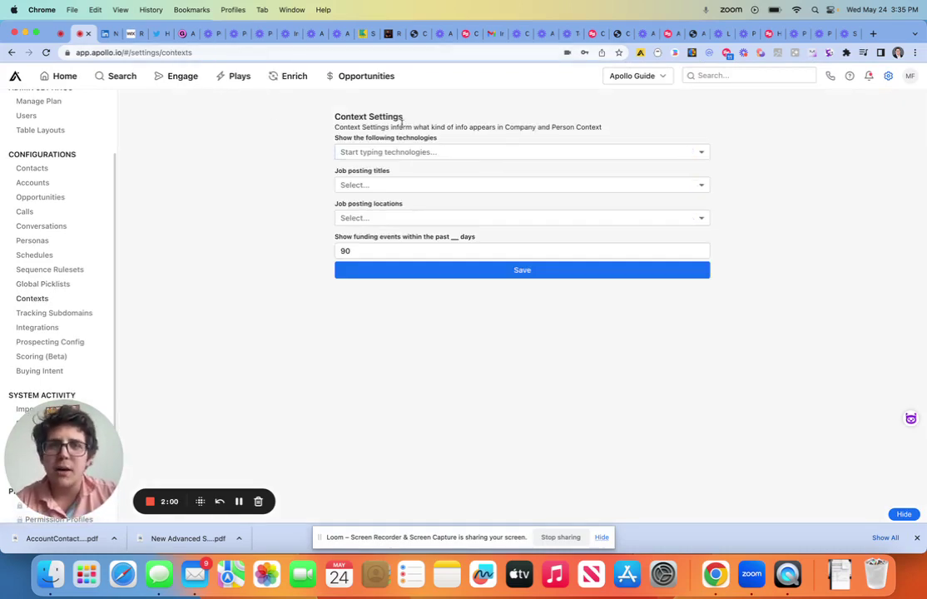
left_click(422, 151)
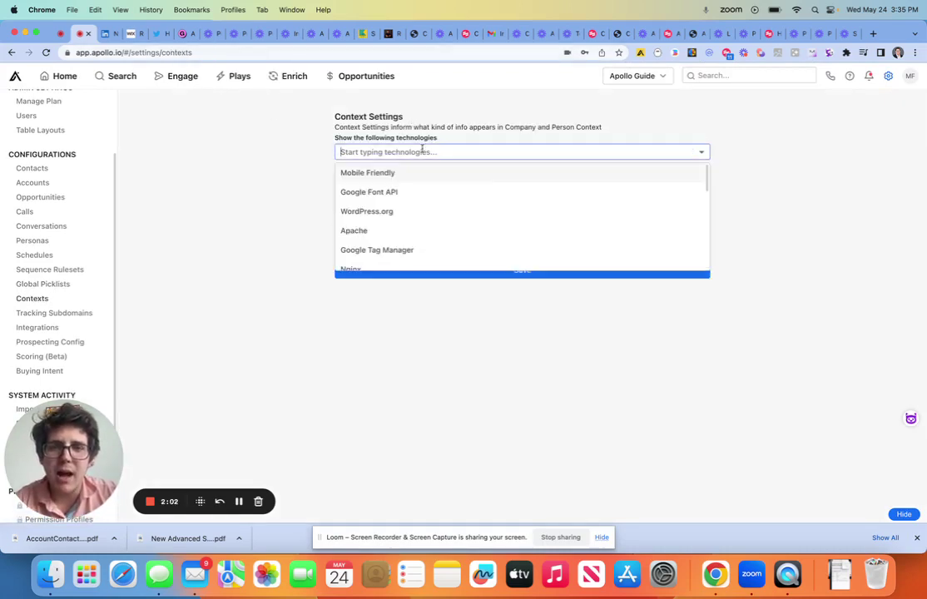
left_click(288, 170)
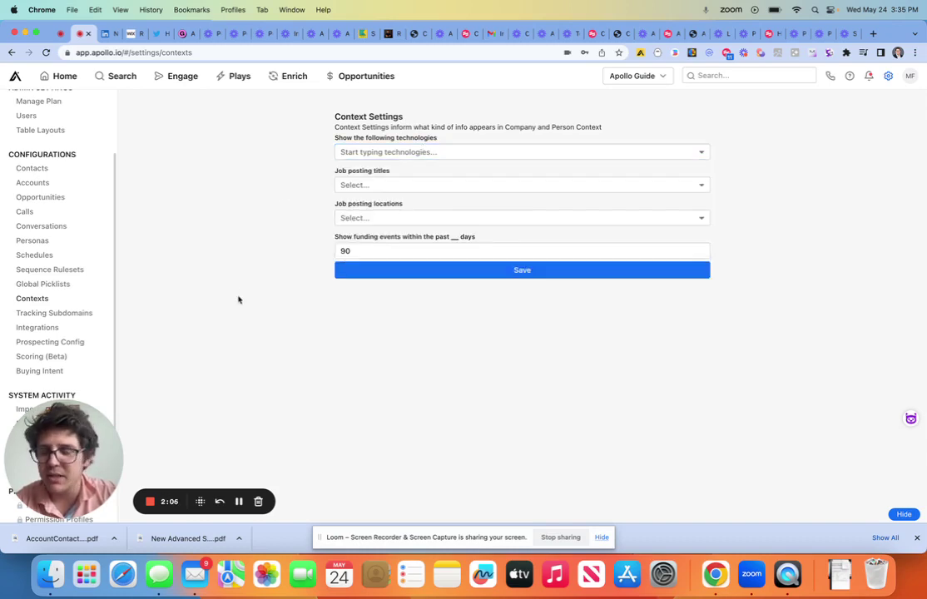
left_click(397, 184)
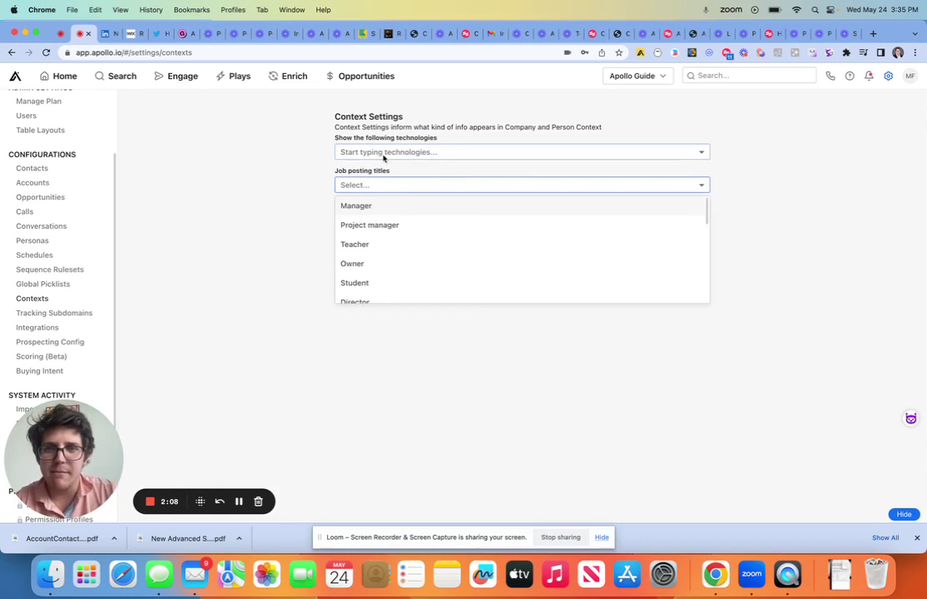
left_click(383, 153)
scroll(401, 226, "down", 5)
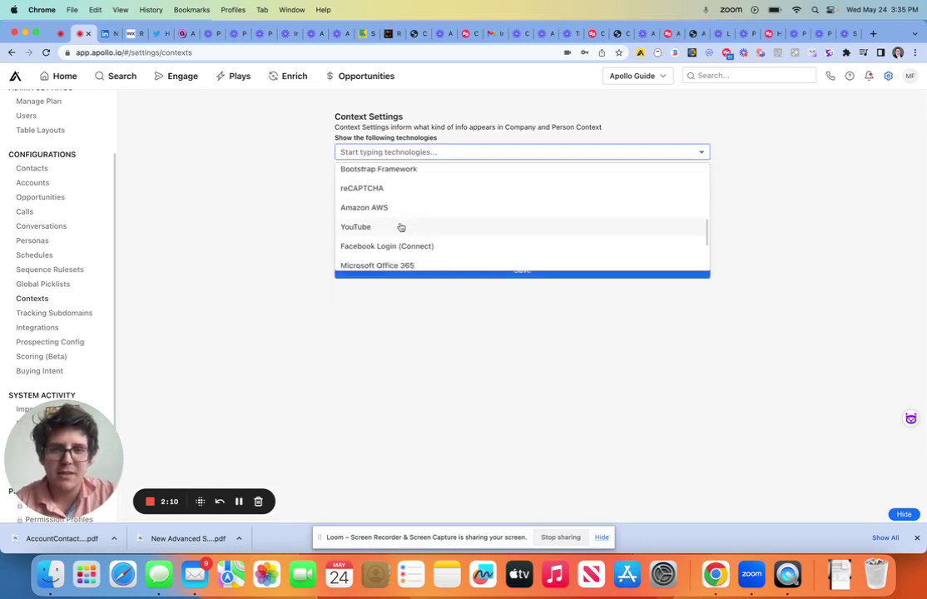
scroll(401, 227, "up", 2)
scroll(401, 226, "up", 5)
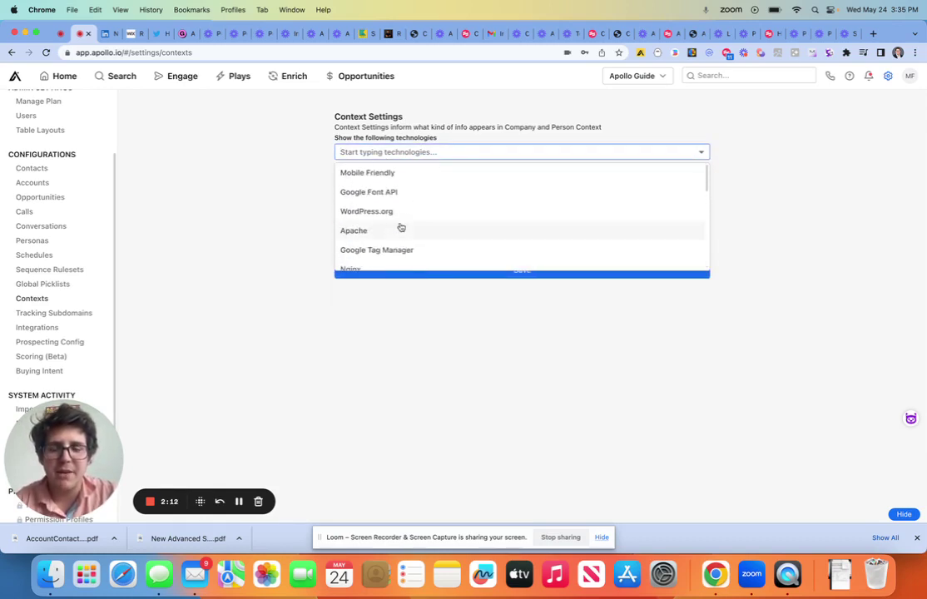
scroll(422, 208, "down", 6)
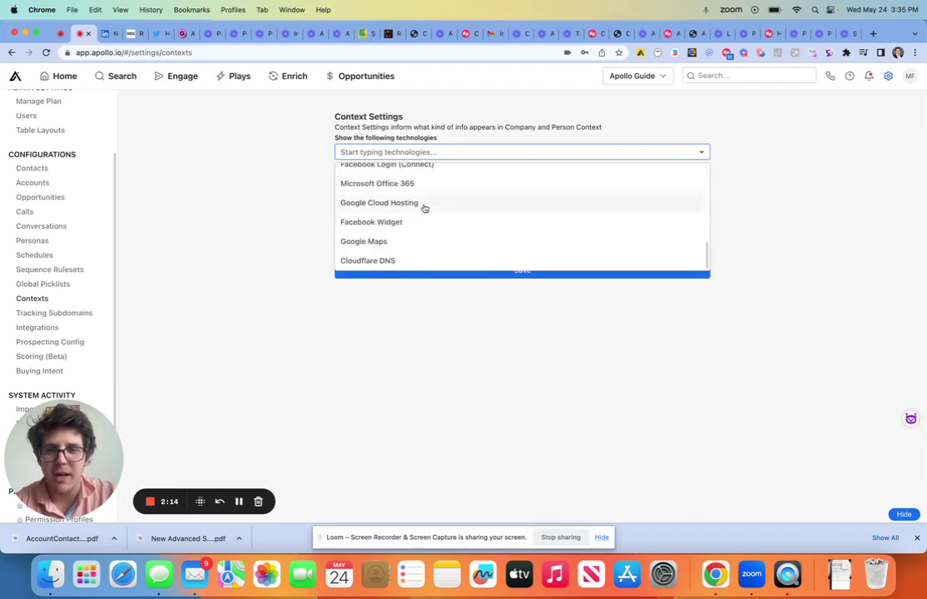
scroll(402, 190, "up", 6)
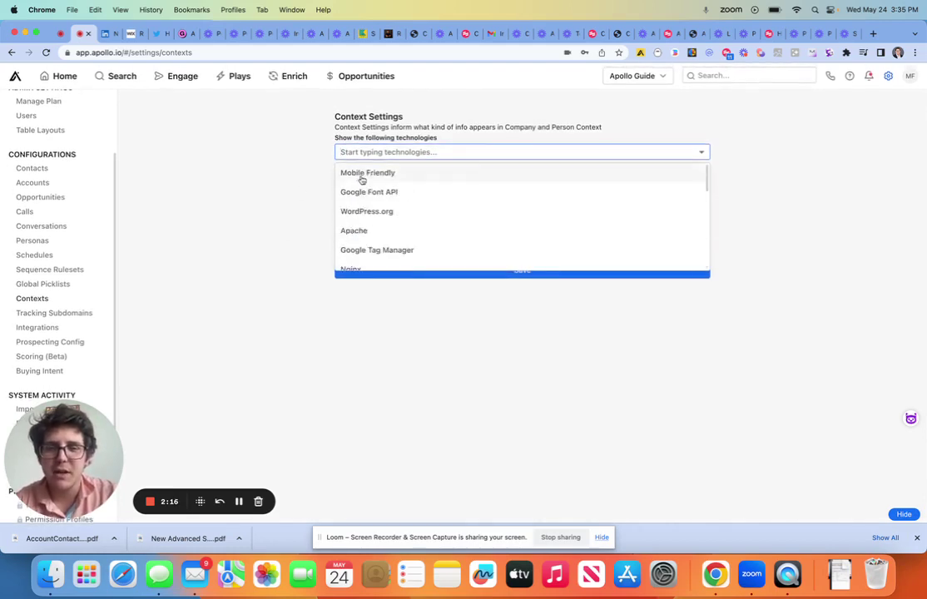
left_click(293, 194)
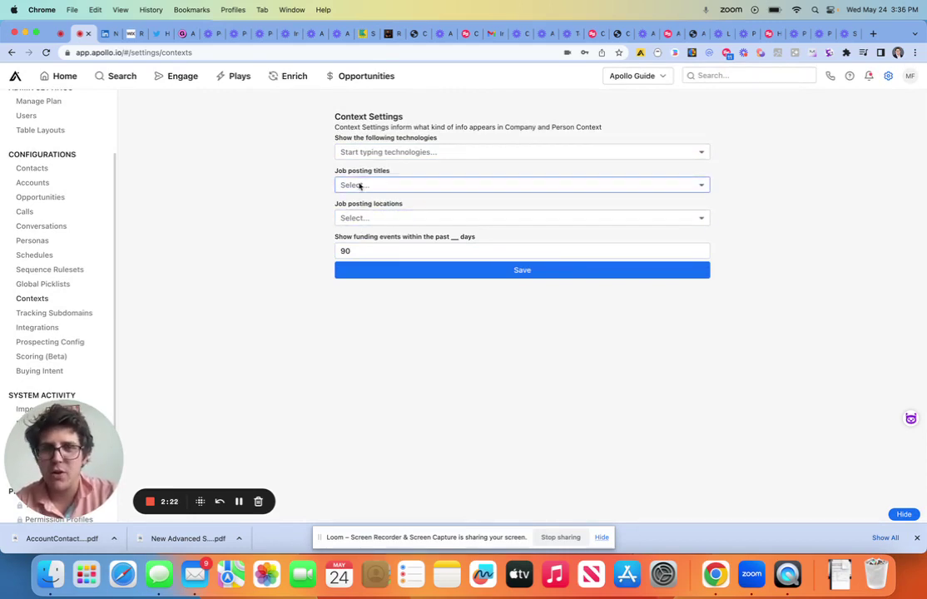
- Add 'marketing manager' as a job posting title, then remove it again
left_click(360, 185)
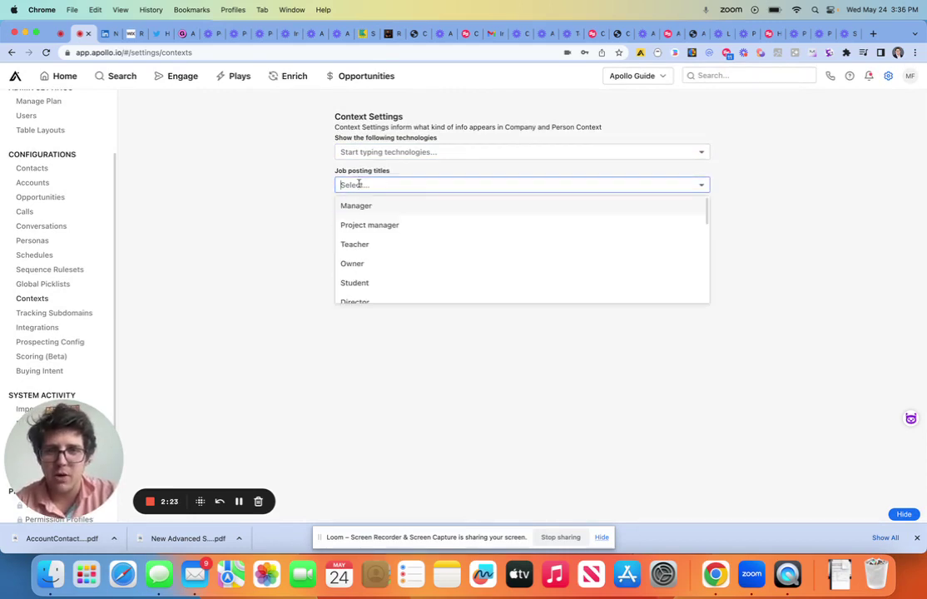
left_click(322, 205)
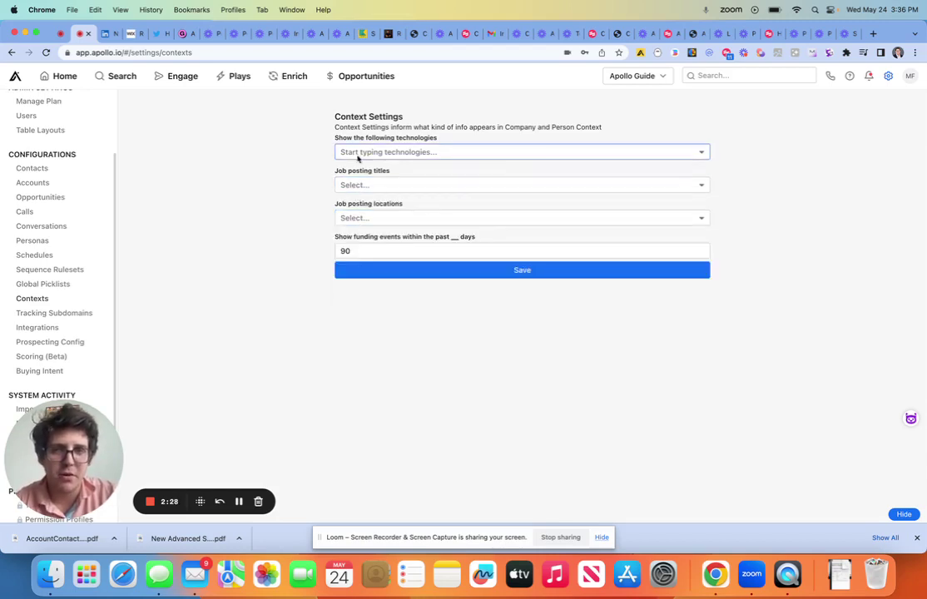
left_click(331, 239)
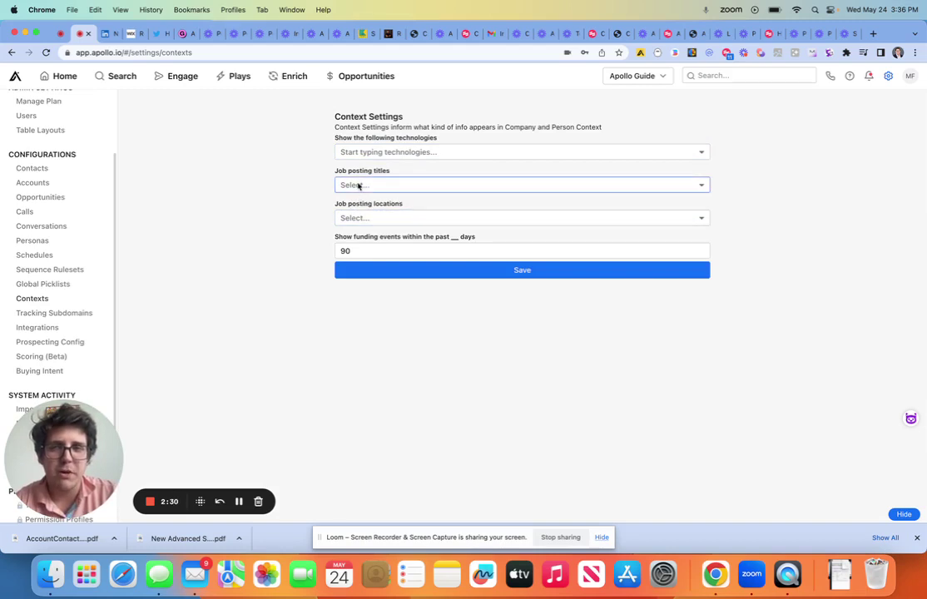
left_click(349, 182)
scroll(360, 223, "down", 5)
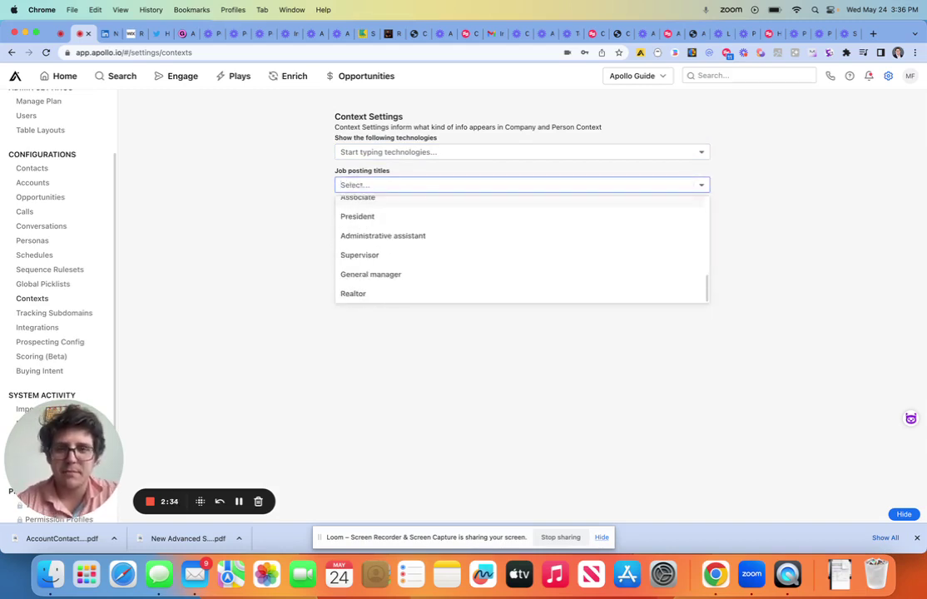
type("marketing")
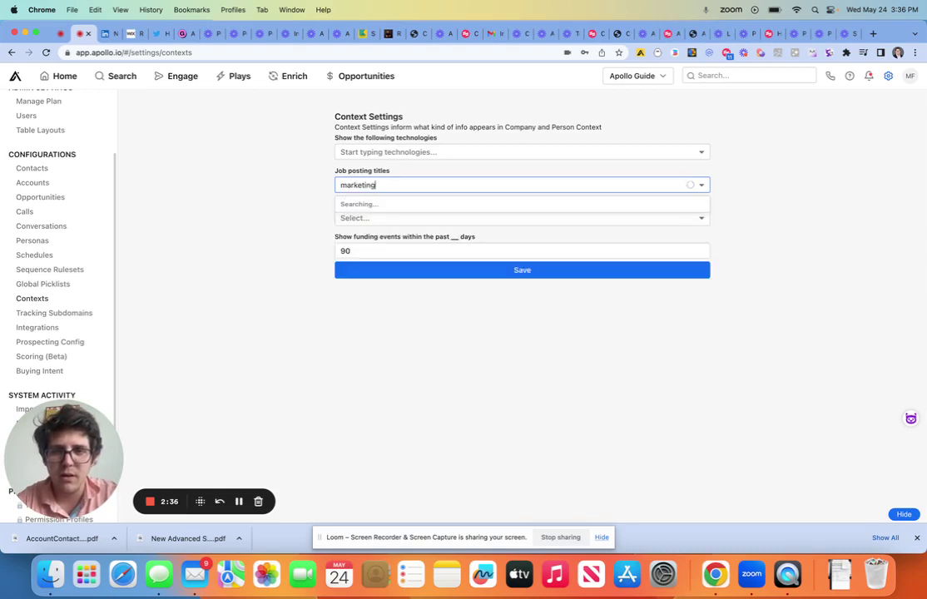
type(" manager")
key("Return")
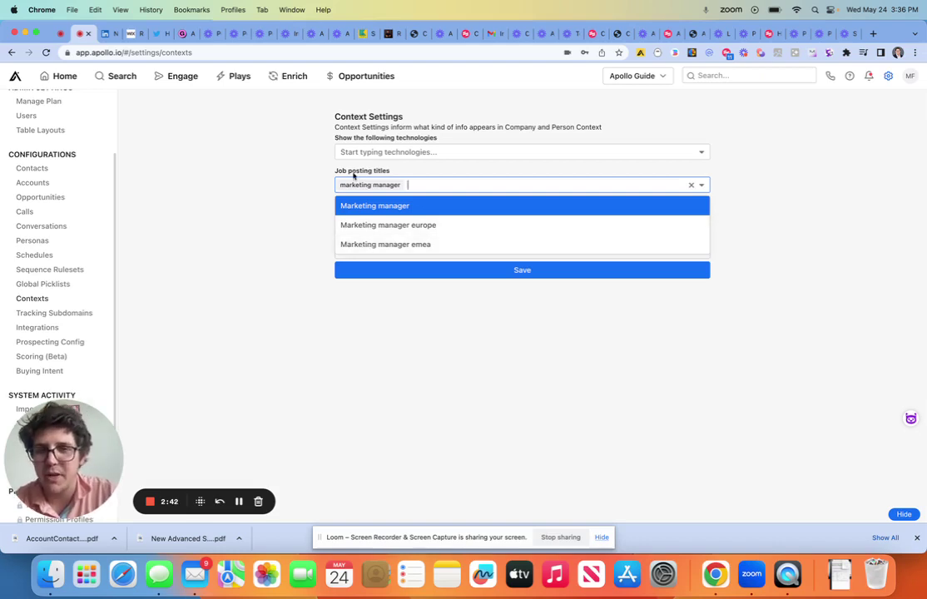
key("BackSpace")
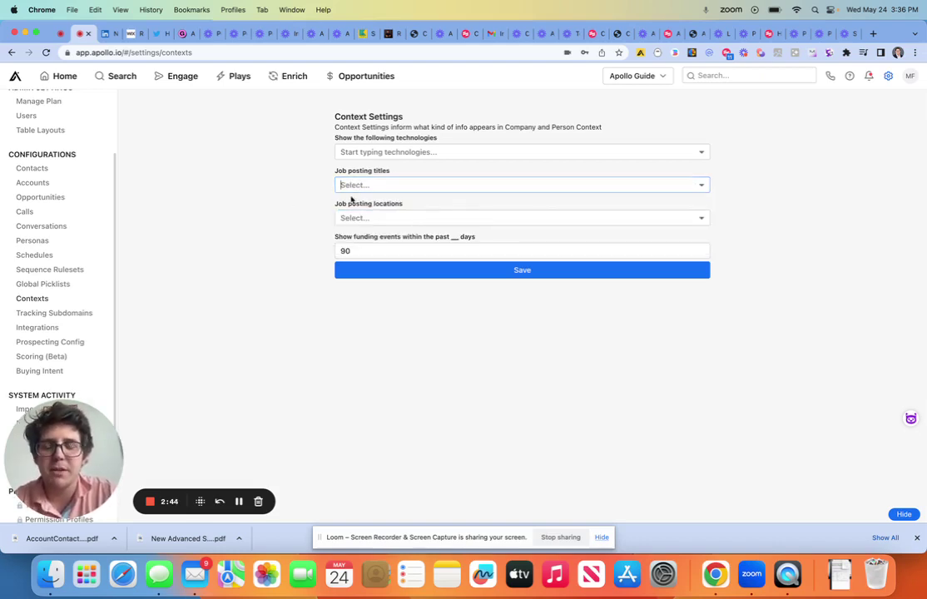
- Check the job title suggestions, leaving titles empty, then select Tracking Subdomains in the sidebar
left_click(349, 186)
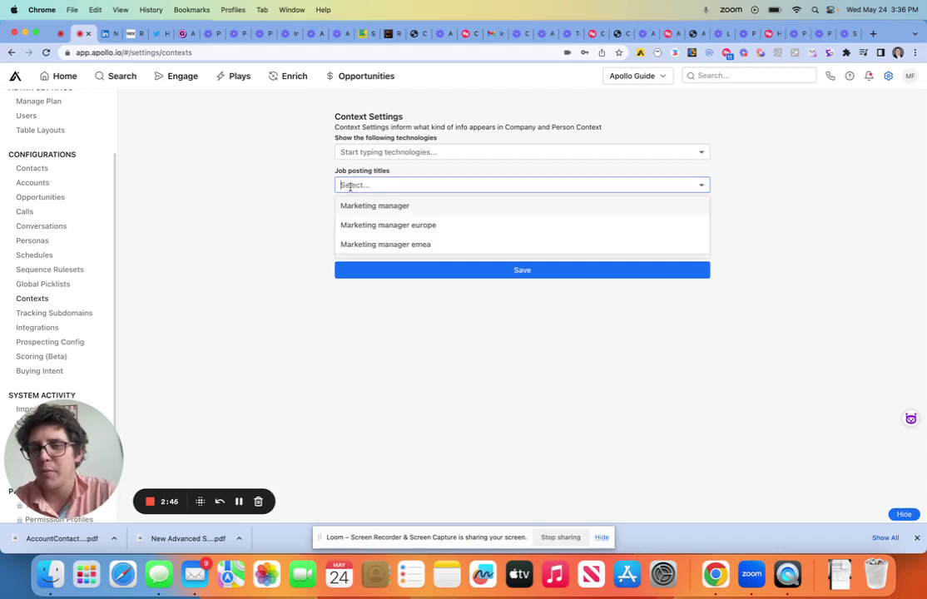
left_click(294, 182)
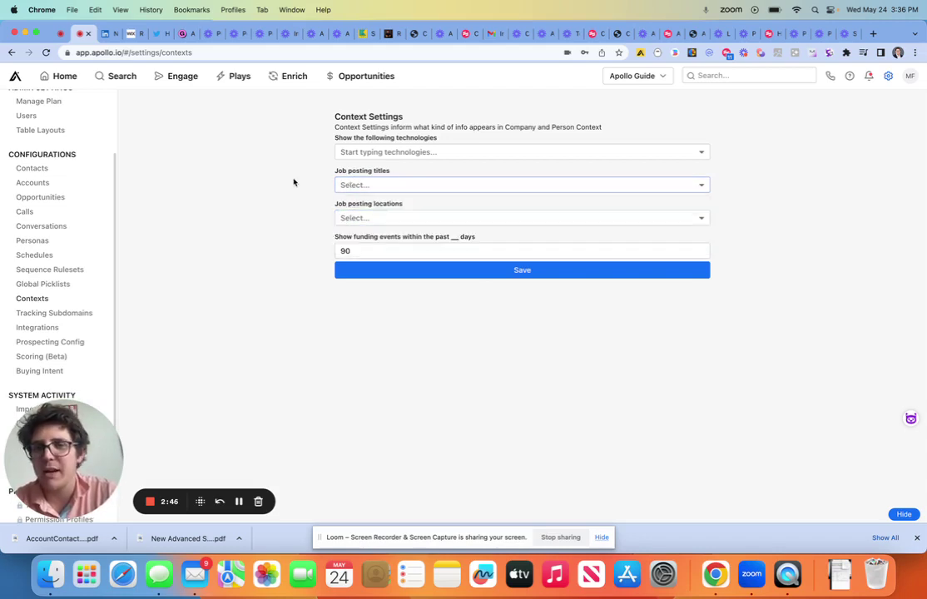
left_click(364, 187)
left_click(296, 219)
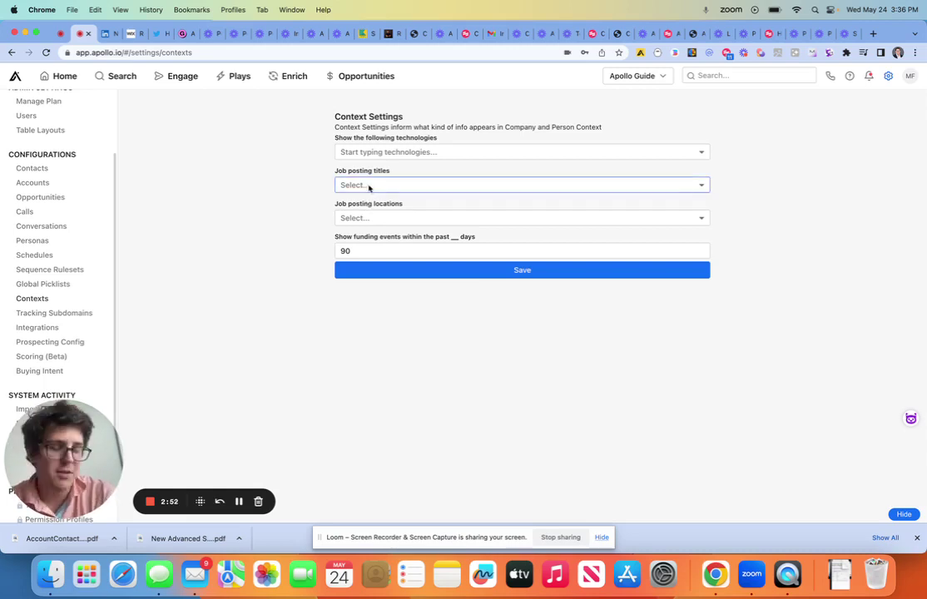
left_click(367, 186)
left_click(296, 199)
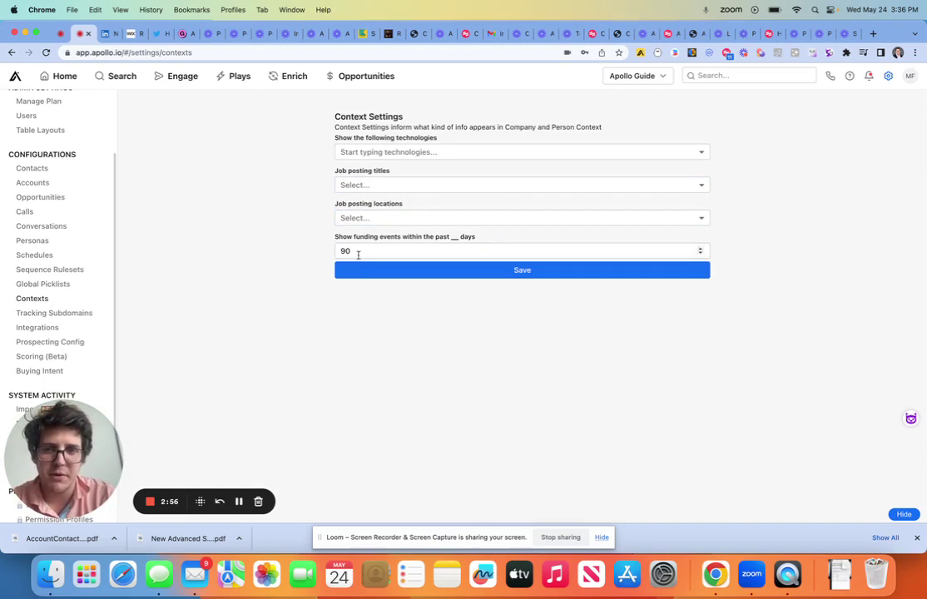
left_click(34, 301)
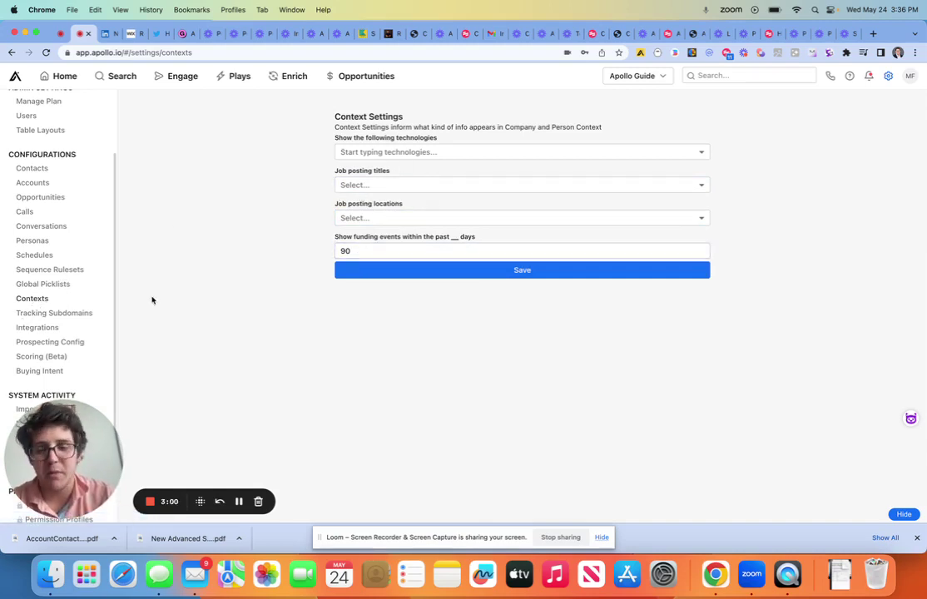
left_click(22, 314)
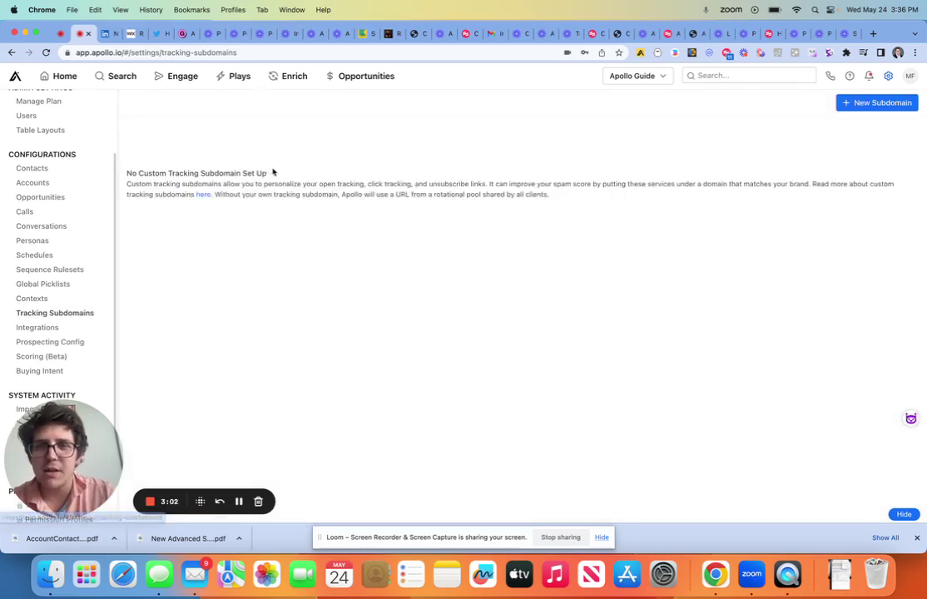
left_click(864, 106)
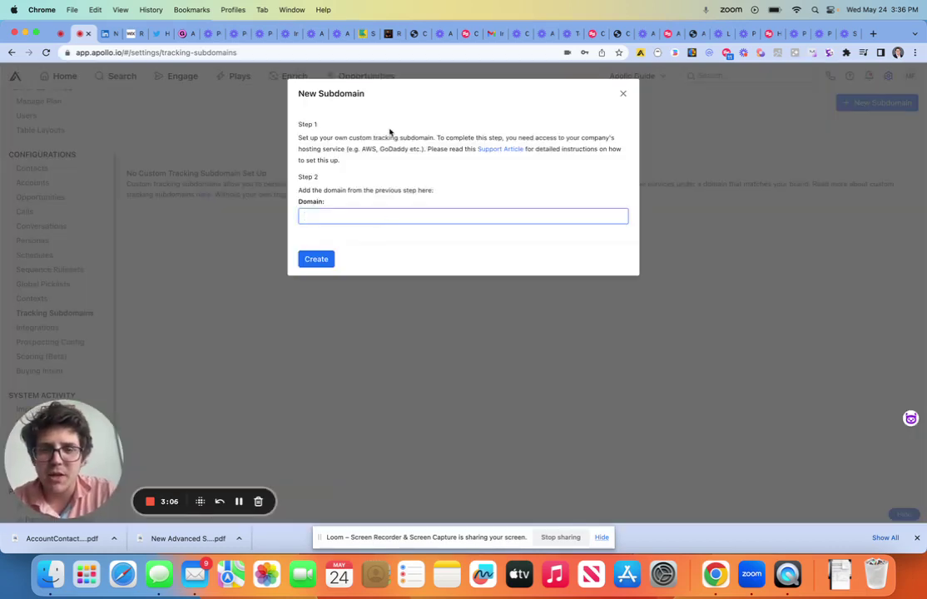
left_click_drag(389, 131, 358, 93)
left_click(317, 121)
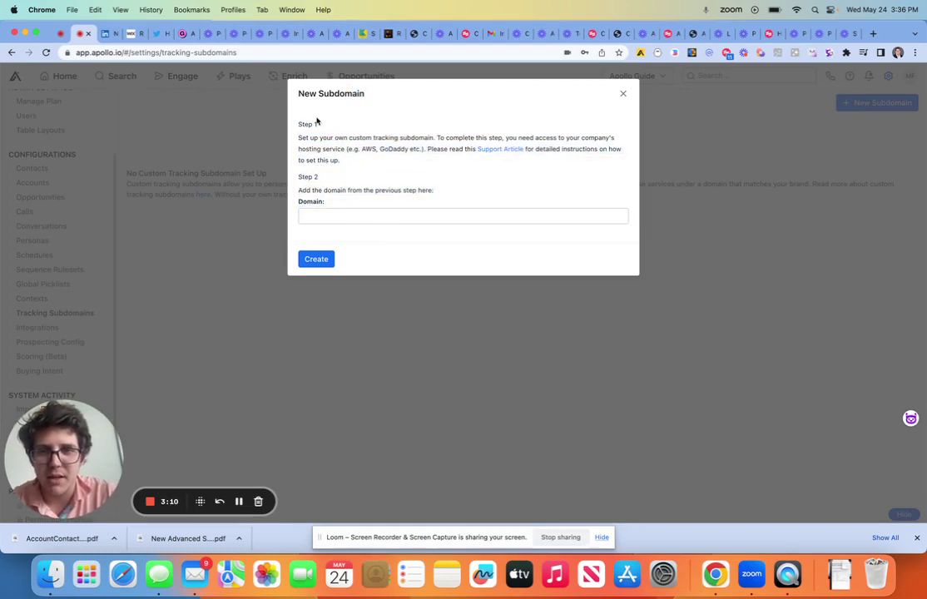
left_click_drag(317, 122, 430, 261)
left_click(430, 260)
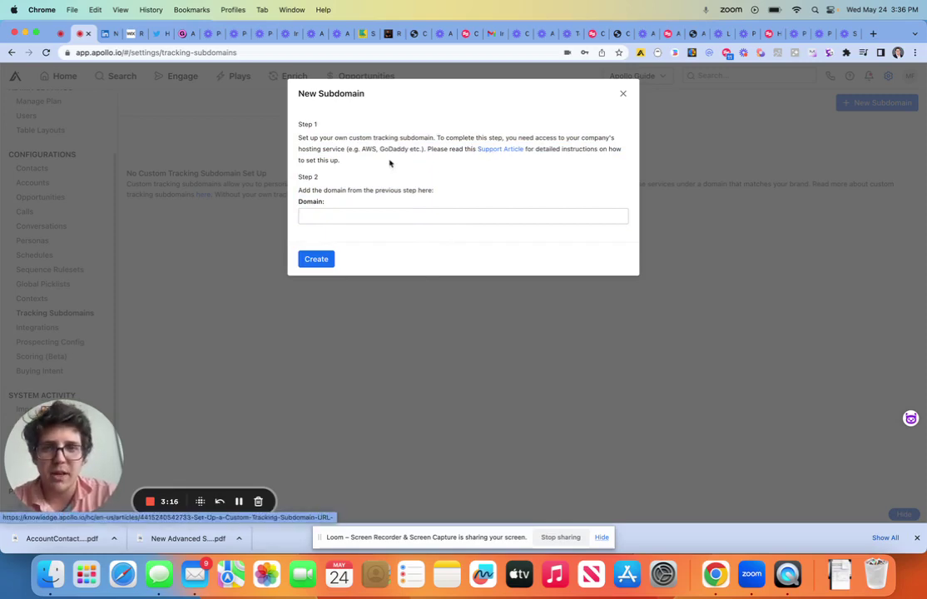
left_click_drag(454, 190, 472, 300)
left_click(302, 89)
left_click(452, 241)
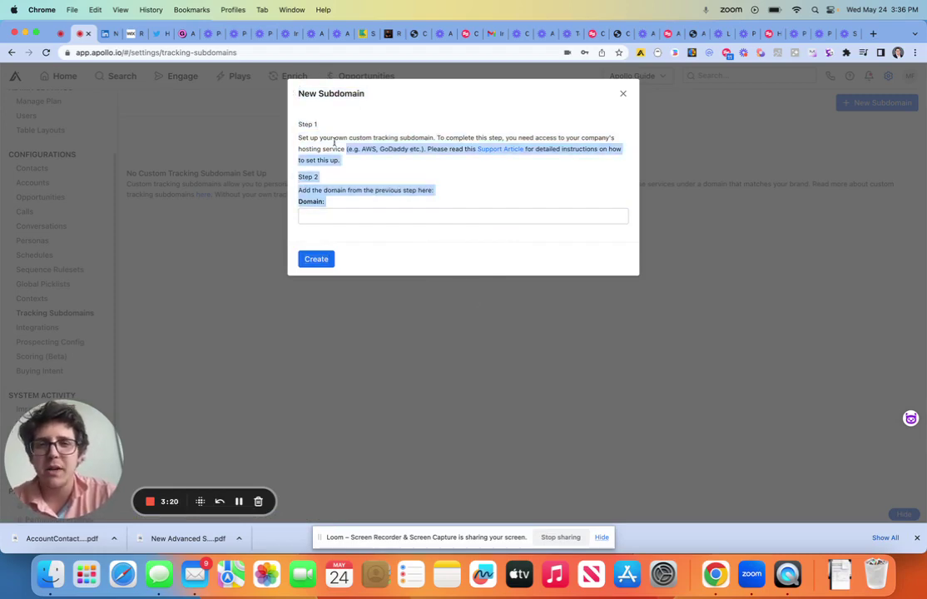
left_click_drag(334, 142, 365, 245)
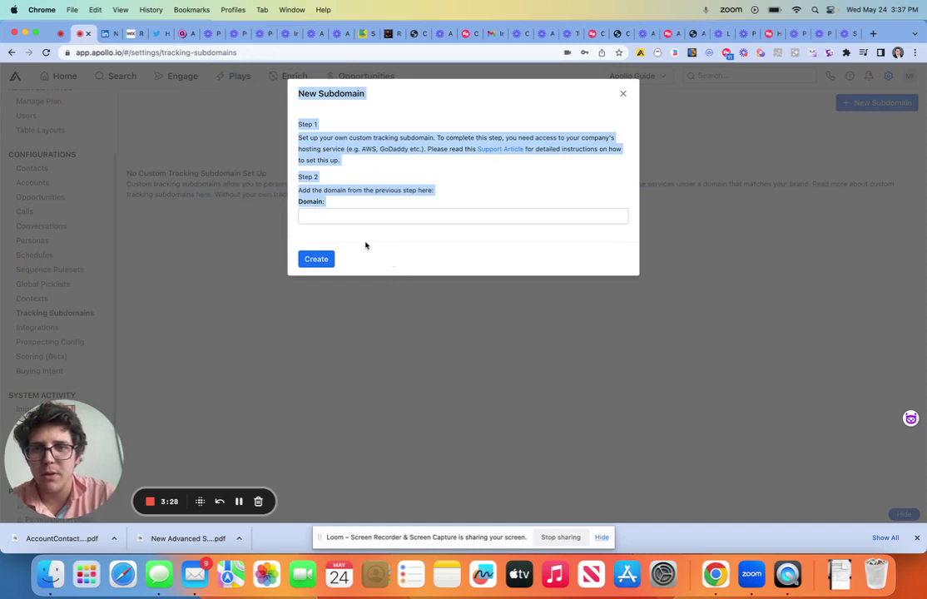
left_click(365, 244)
left_click(466, 214)
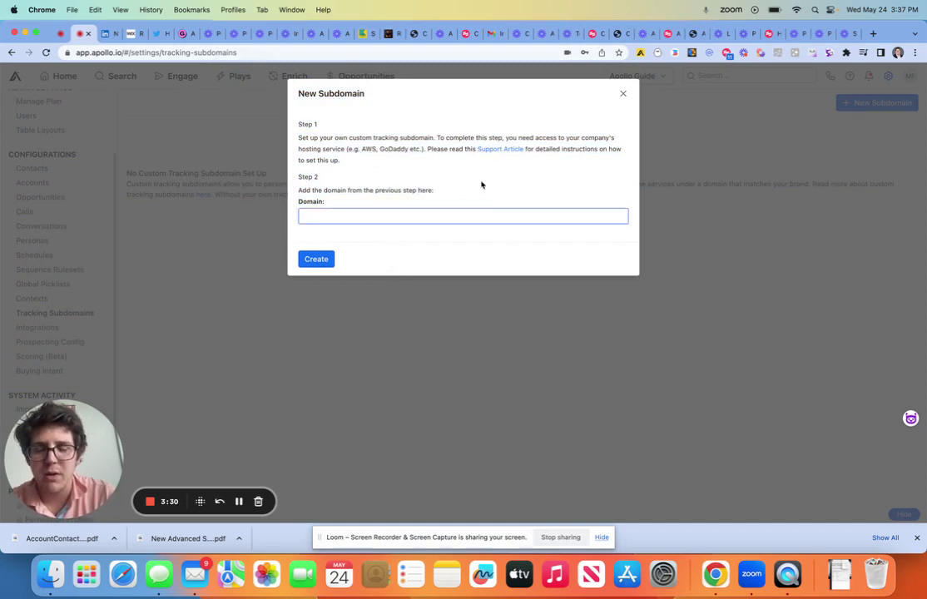
left_click(493, 150)
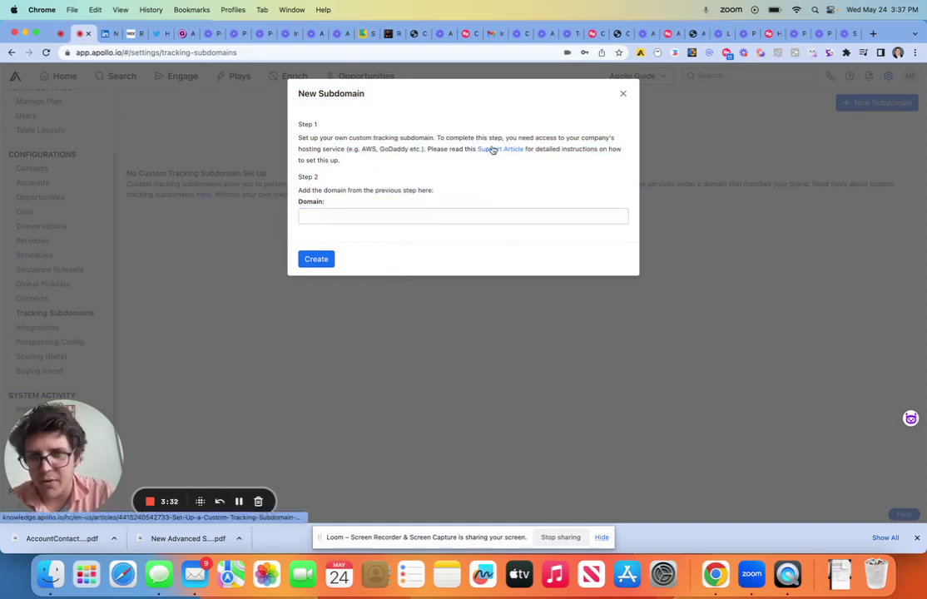
left_click(317, 213)
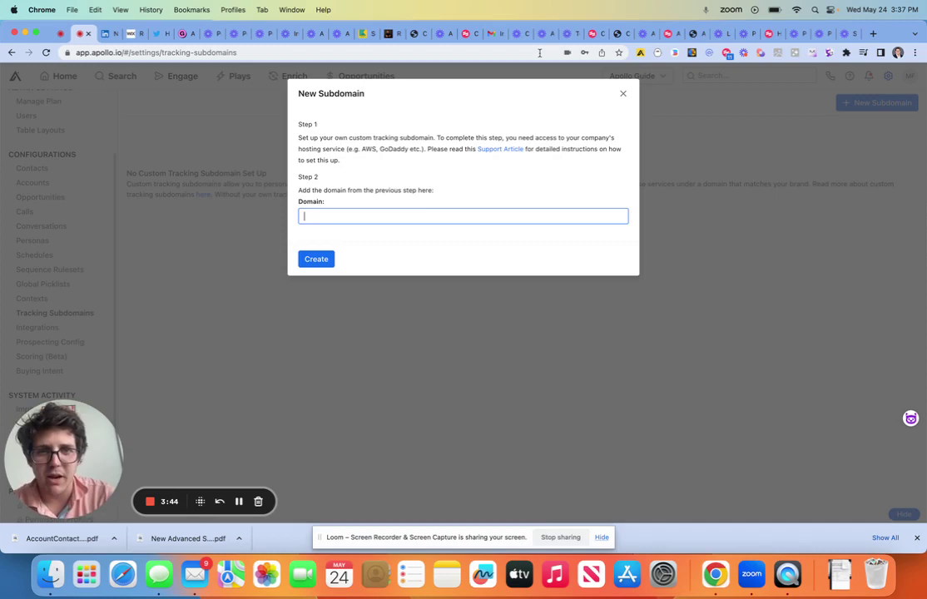
left_click(625, 95)
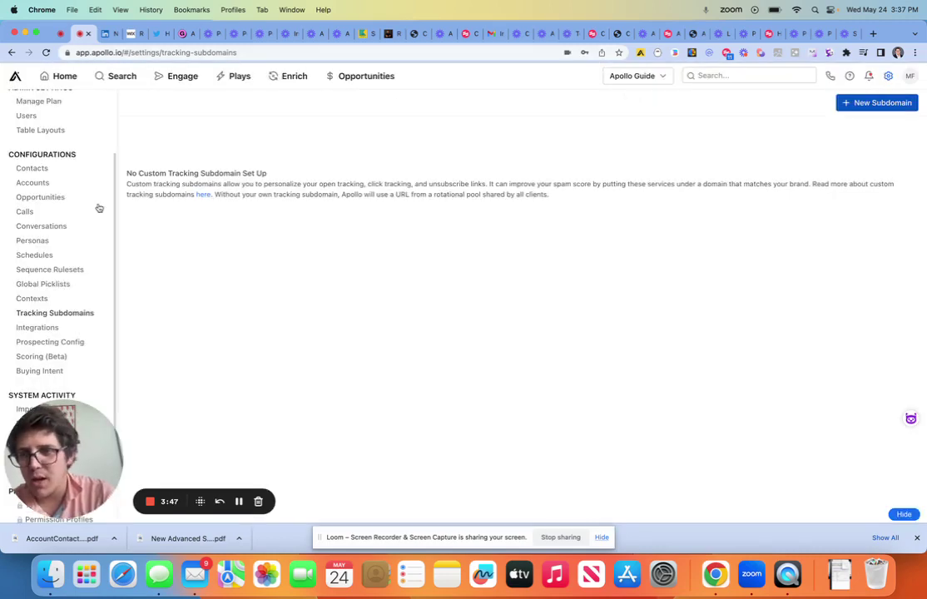
- Go to Integrations and open the Salesforce Integration Setup page from its card
left_click(38, 328)
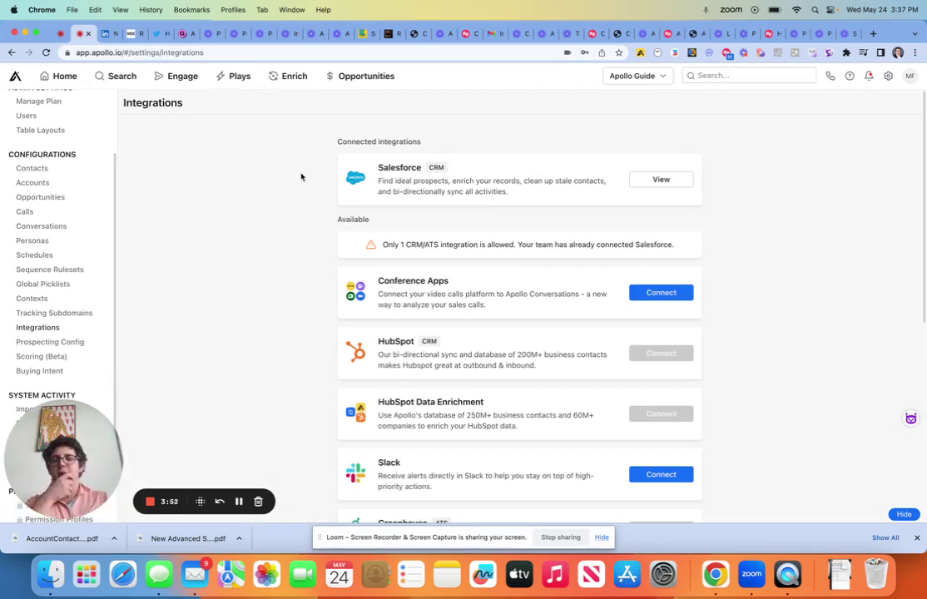
left_click(360, 178)
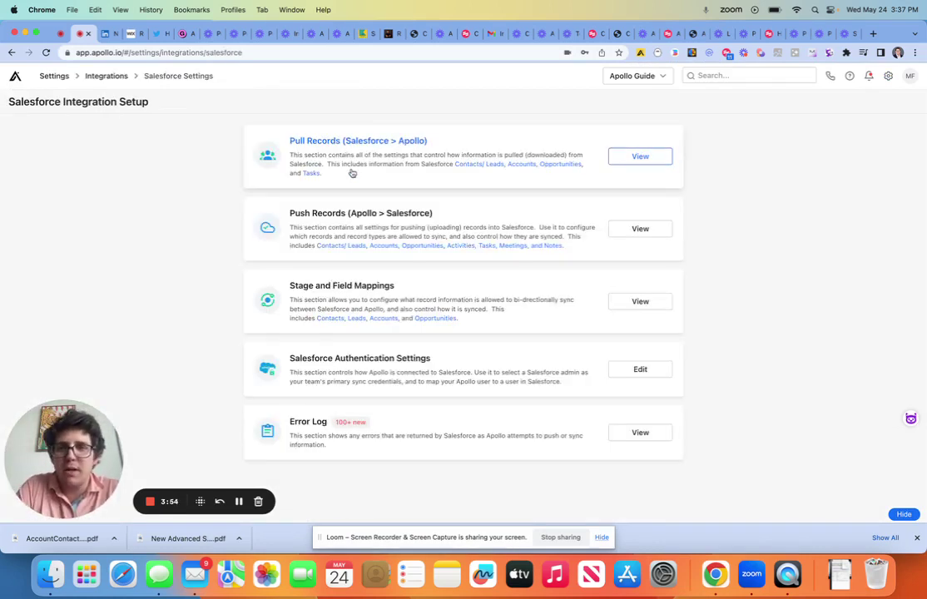